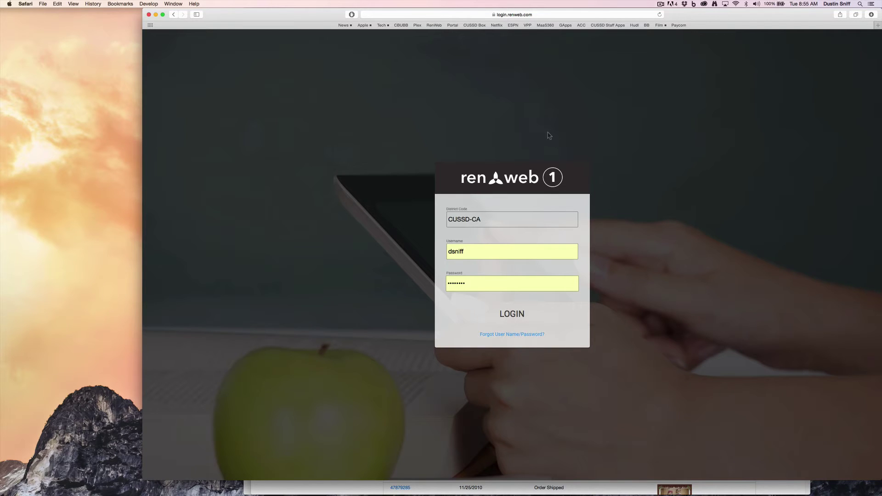
Step: Sign in, then open the account panel showing CES Bonita Campus, 2015-2016, QTR 1
click(511, 313)
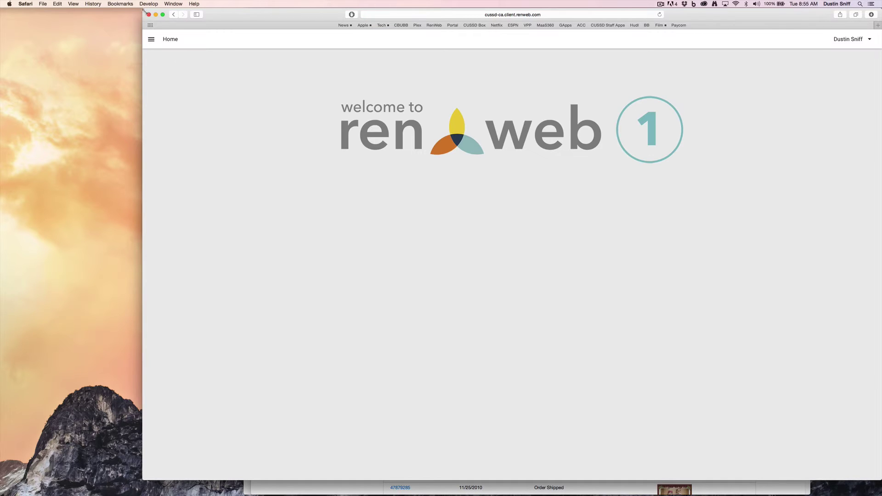
click(151, 39)
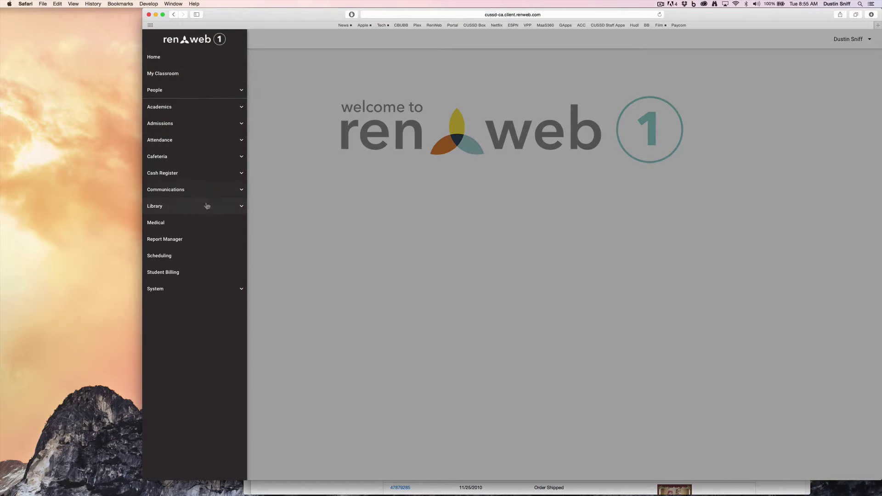
click(379, 155)
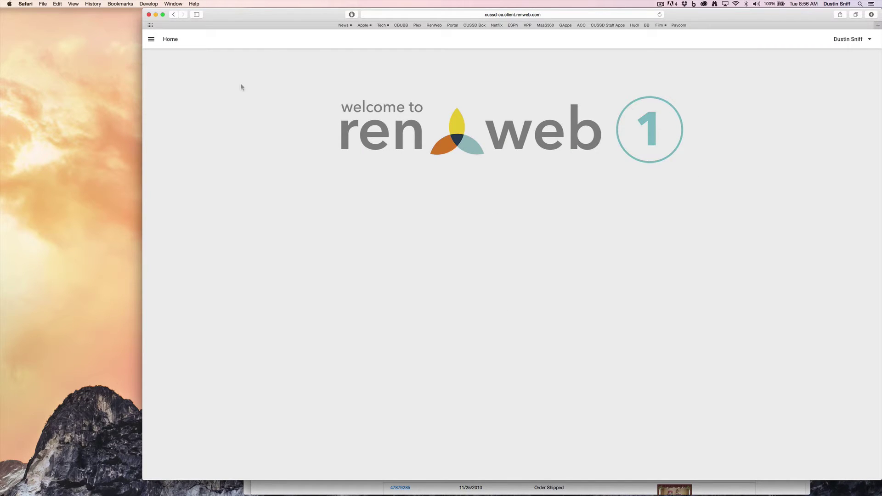
click(151, 39)
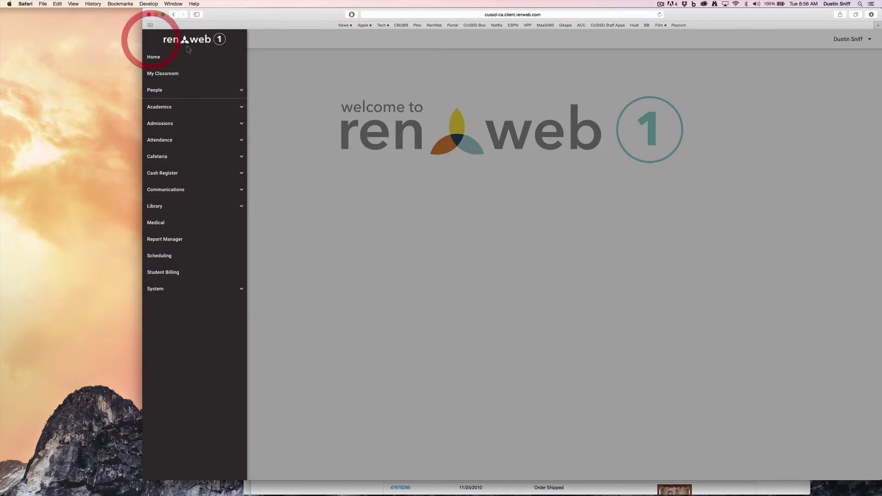
click(314, 75)
click(846, 40)
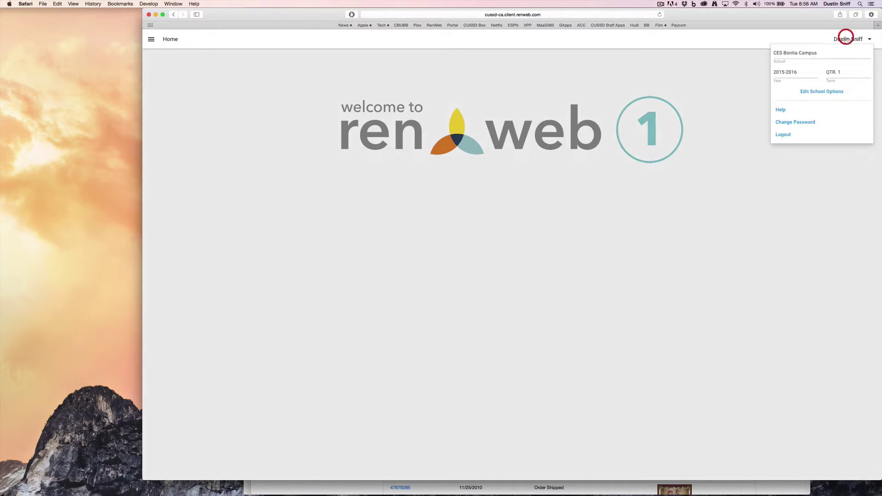
Step: Switch the school to Christian Jr and Sr High School, keep year 2015-2016, and apply
click(803, 53)
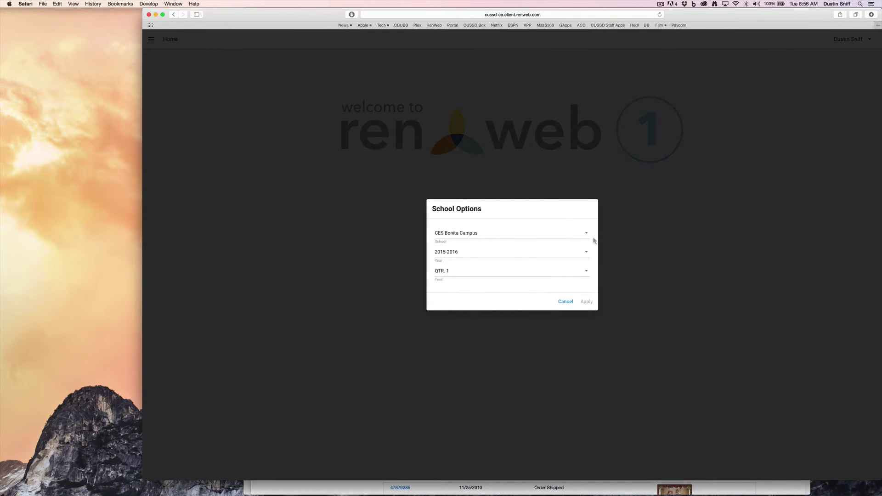
click(586, 233)
click(491, 288)
click(487, 256)
click(670, 268)
click(586, 302)
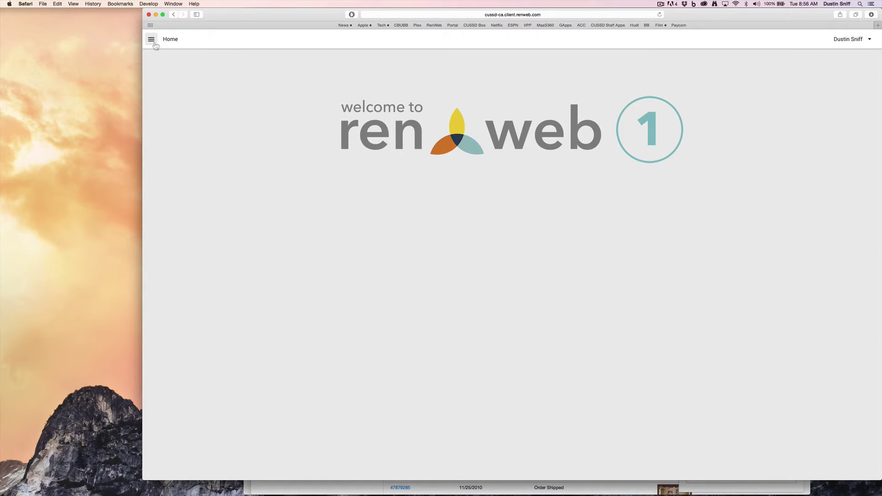
Step: Expand People in the main menu to reveal Students, Families and Staff and Faculty
click(154, 44)
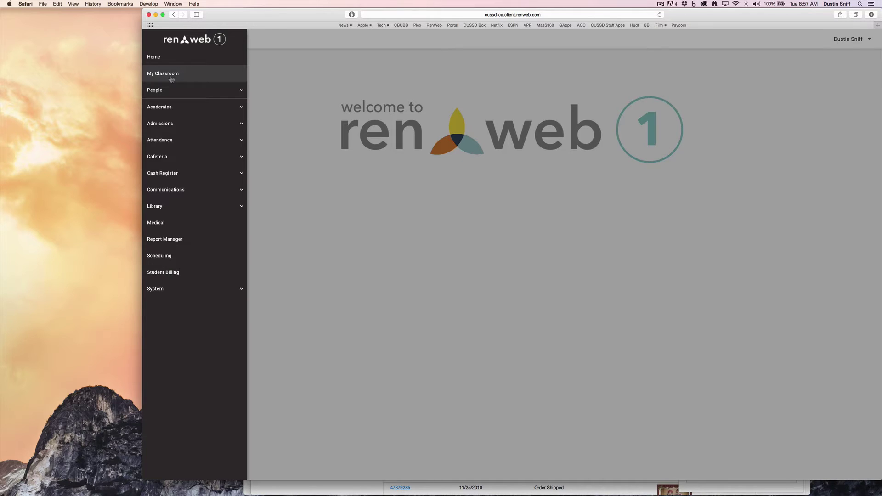
click(171, 90)
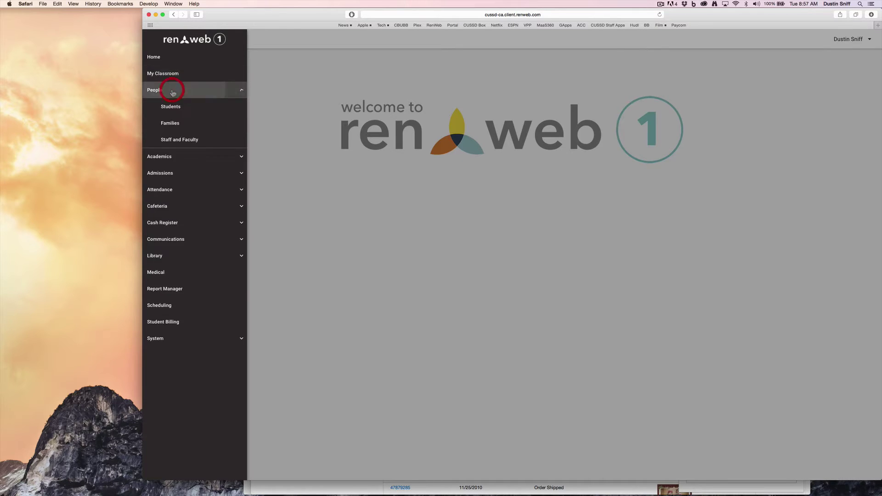
Step: Search Students for 'mic', narrowing to 18 records, and open the first match
click(192, 110)
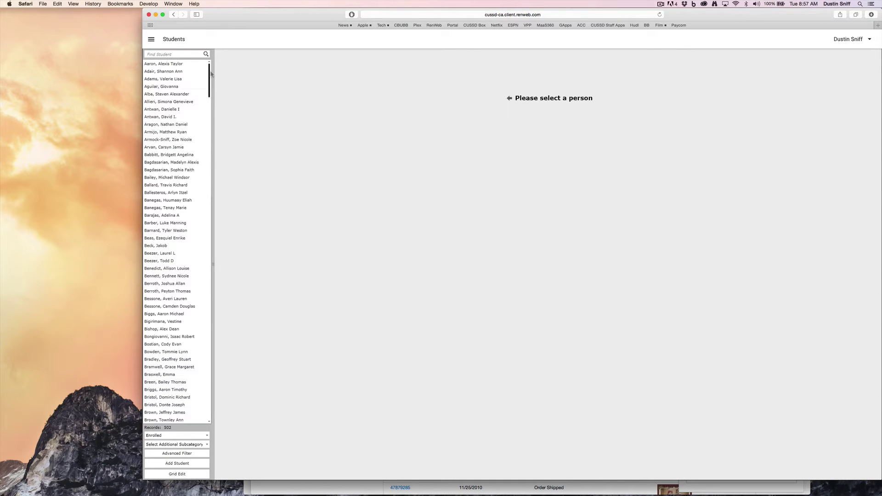
drag(211, 73, 205, 42)
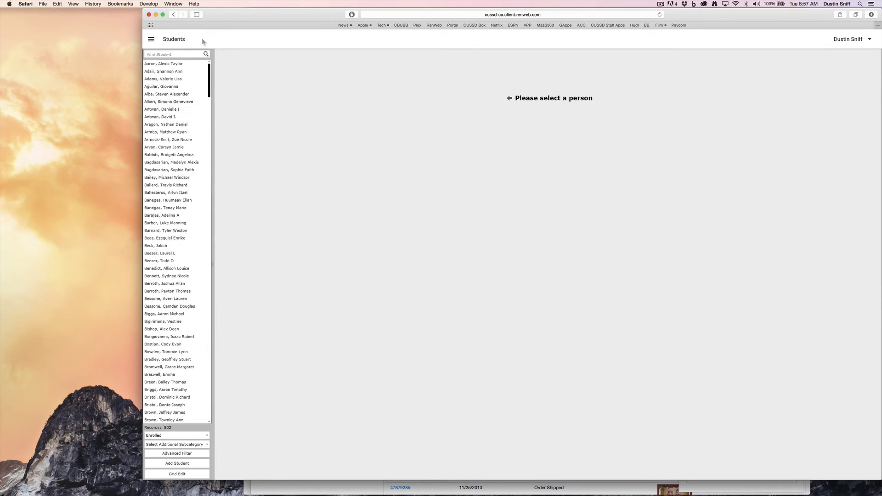
click(193, 445)
click(233, 397)
click(178, 55)
text(mi)
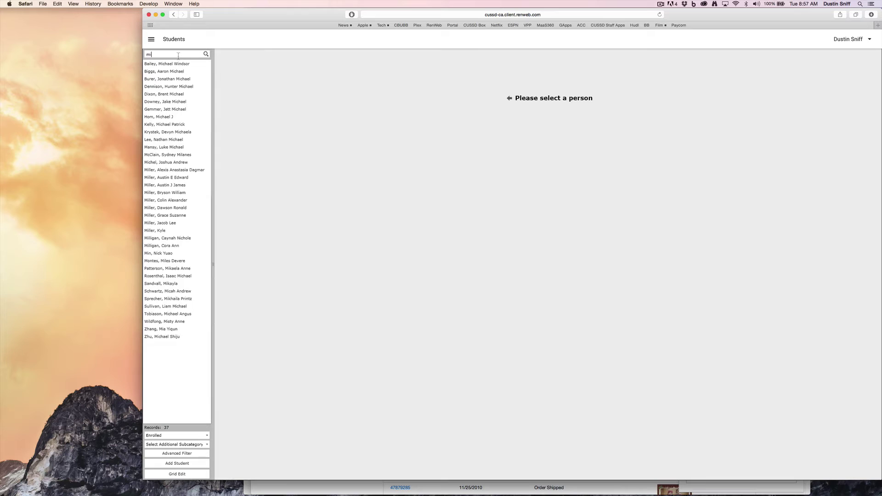
text(c)
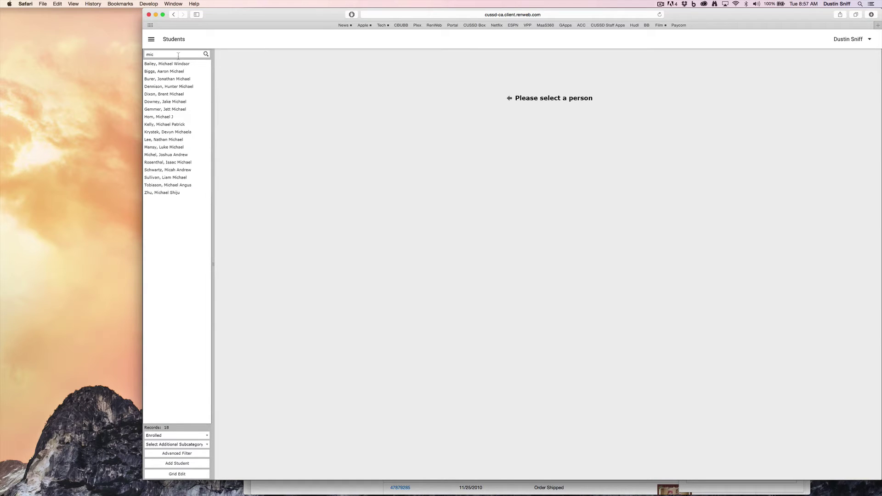
click(174, 64)
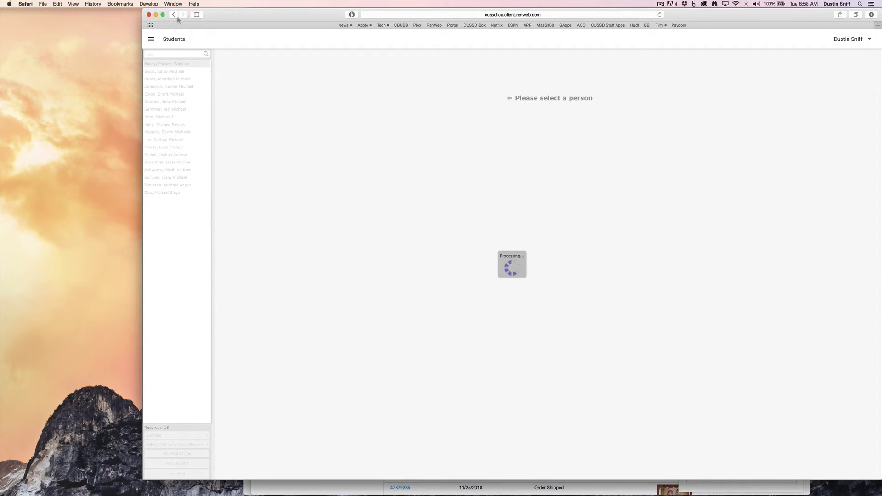
Step: Visit the Families directory, then the Staff and Faculty directory listing 108 staff
click(151, 39)
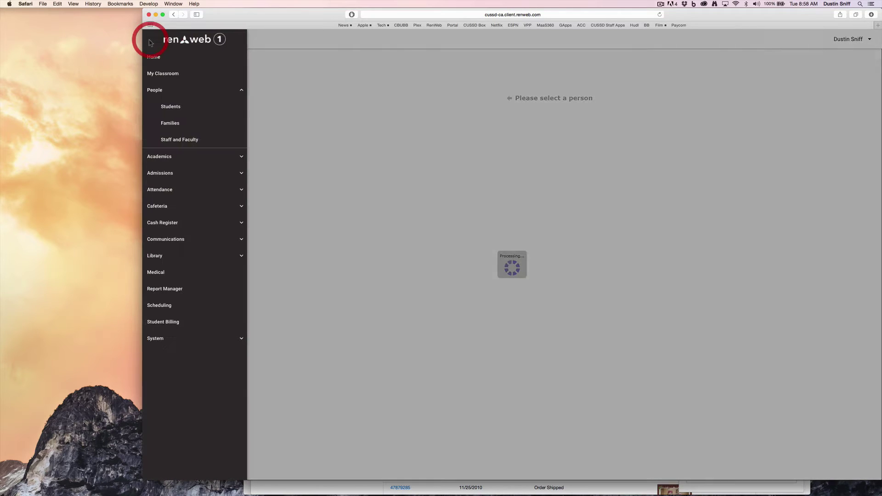
click(184, 121)
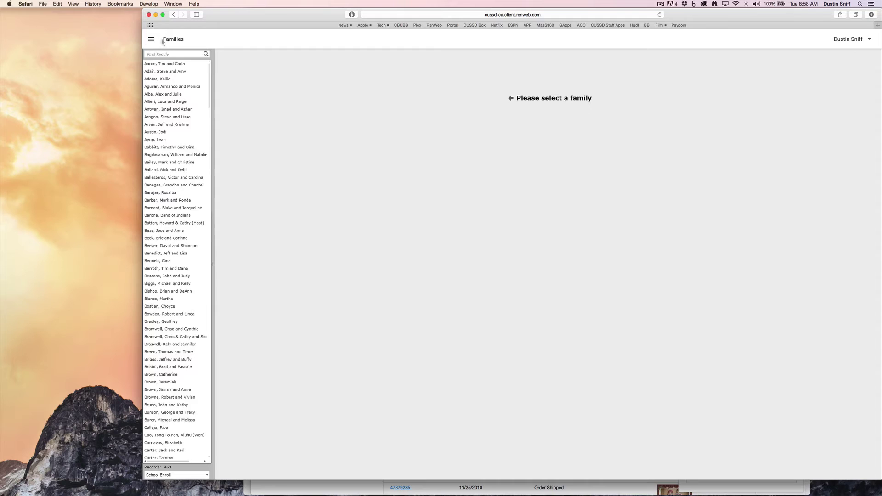
click(151, 40)
click(173, 139)
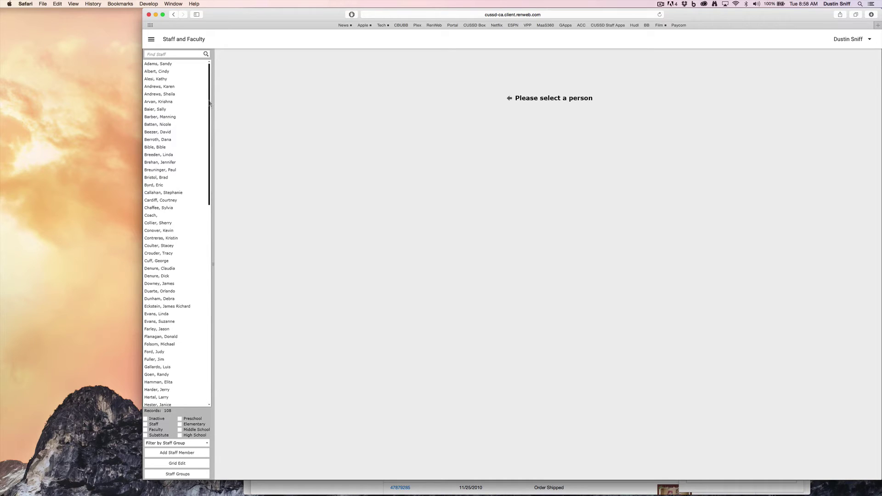
Step: Open a staff member's record and widen the browser window to show its summary tiles
drag(209, 102, 229, 279)
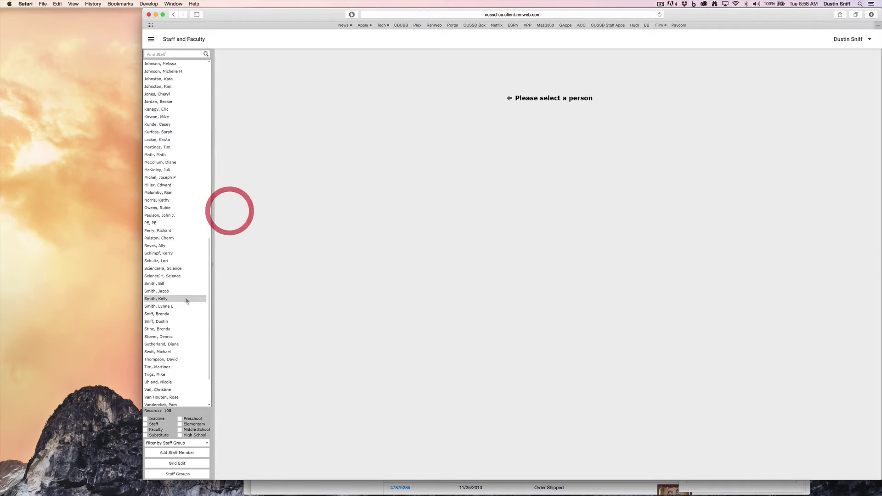
click(171, 322)
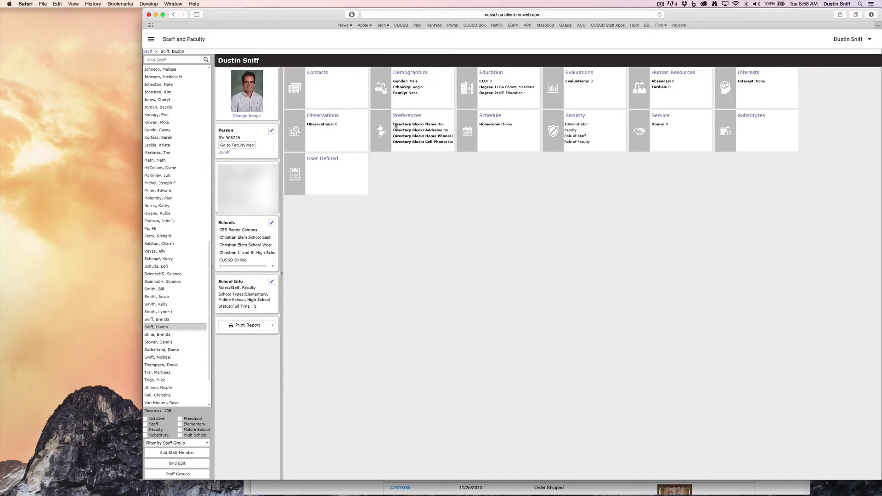
drag(275, 19, 251, 19)
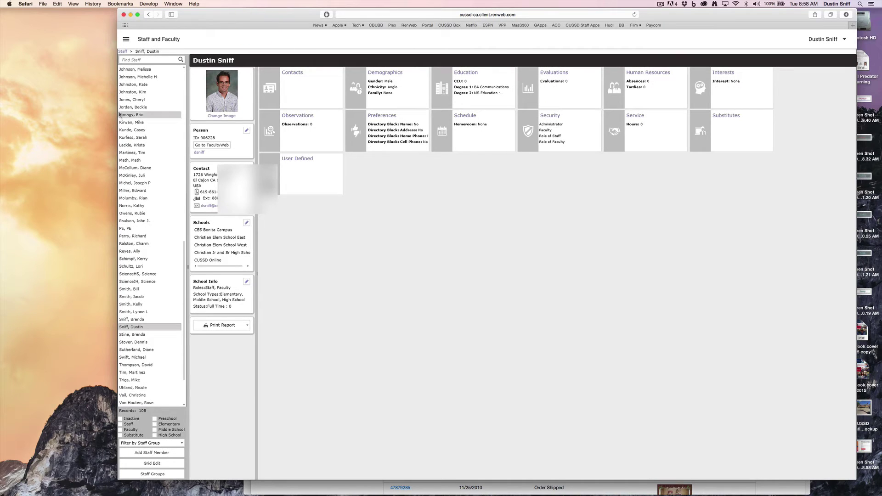
drag(118, 25, 151, 46)
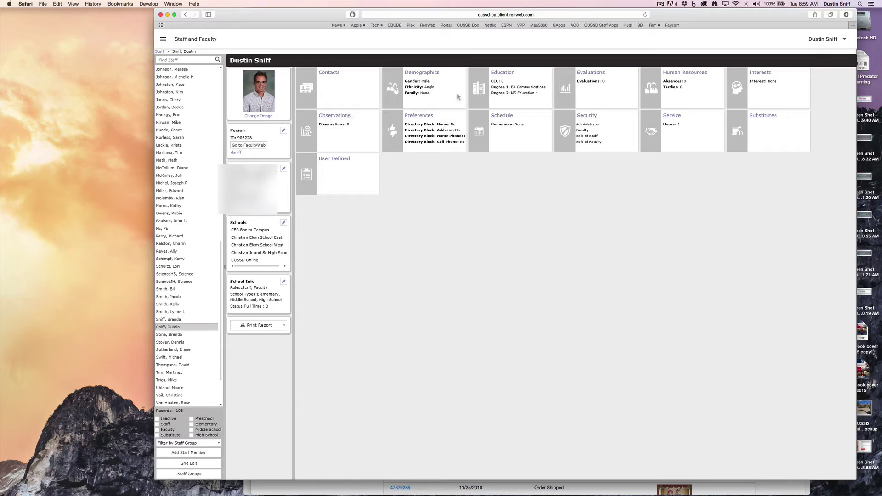
Step: Open the staff member's Education page and expand Degrees to show Bachelors and Masters
click(499, 73)
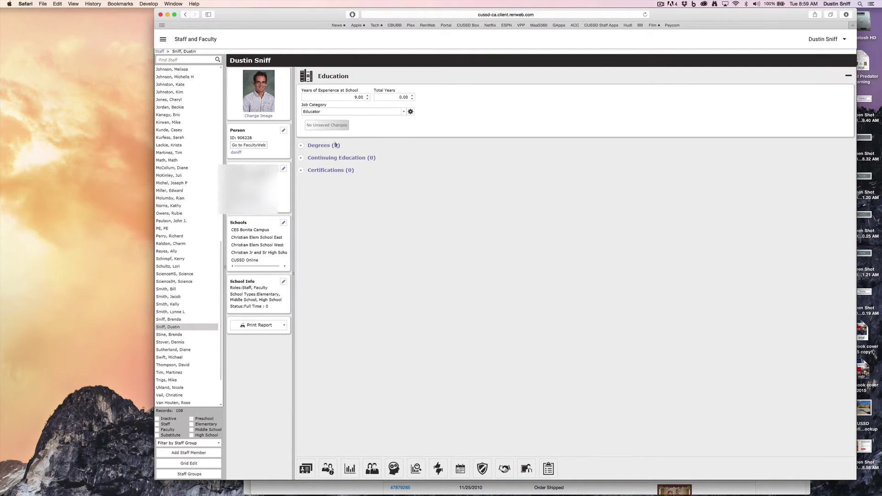
click(300, 145)
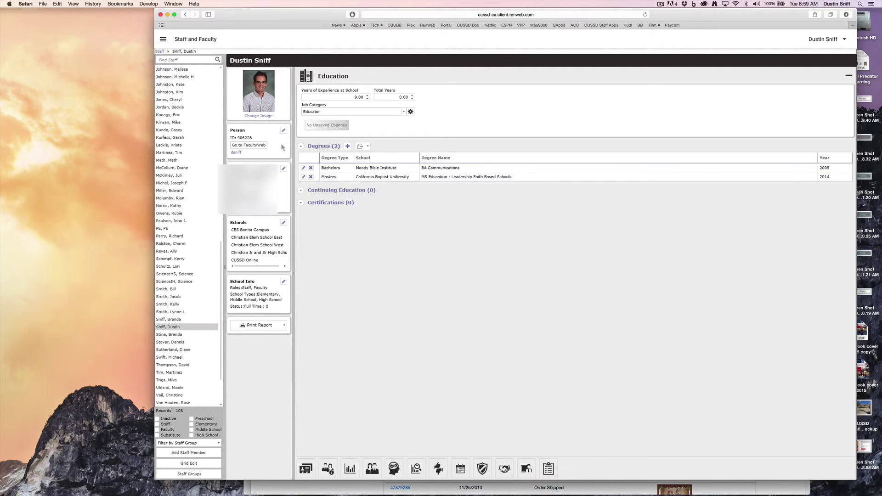
Step: Expand Academics, Admissions, Attendance and then Communications in the main menu
click(162, 39)
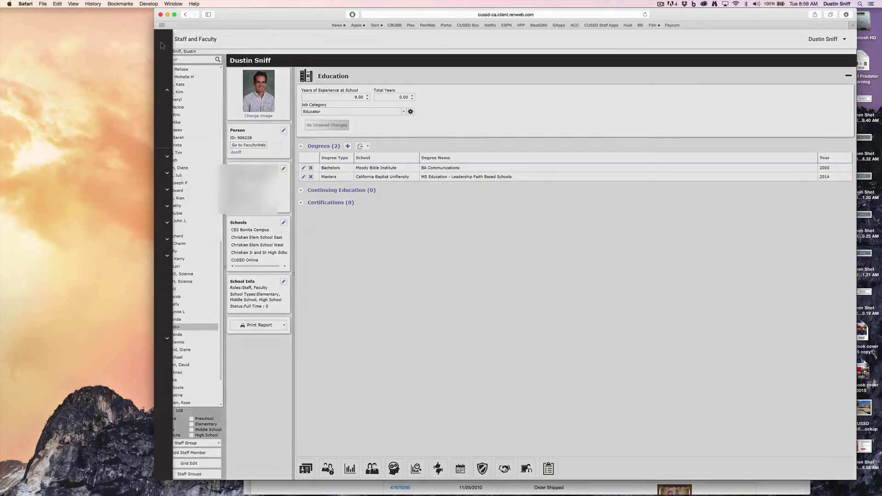
click(199, 163)
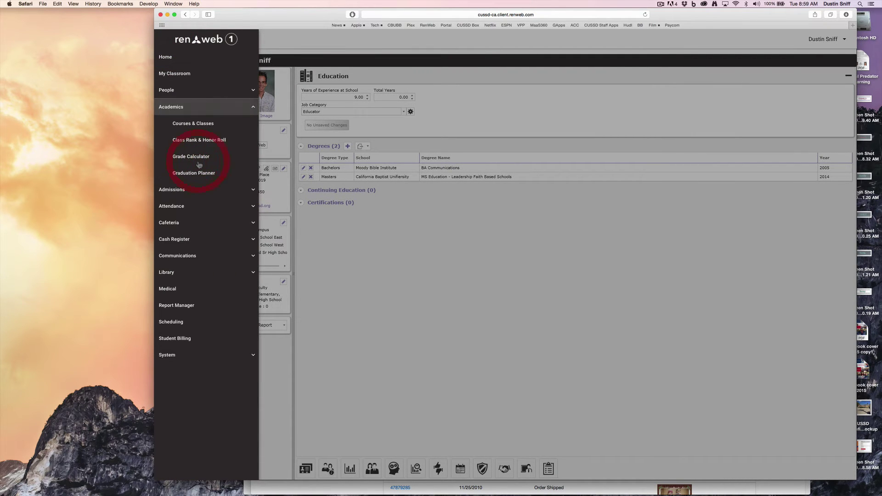
click(216, 191)
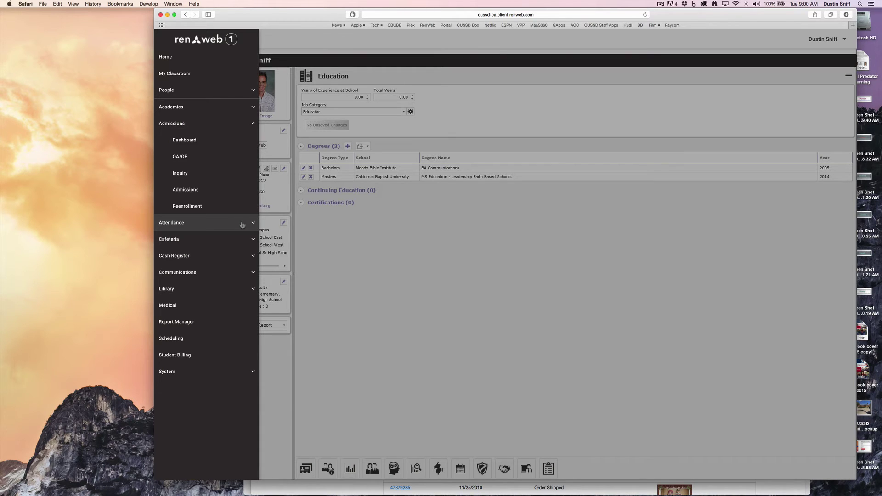
click(242, 224)
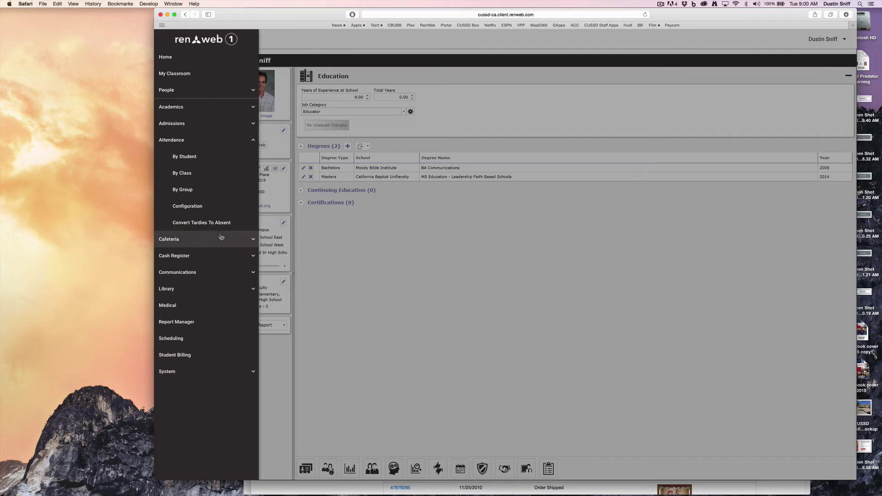
click(209, 274)
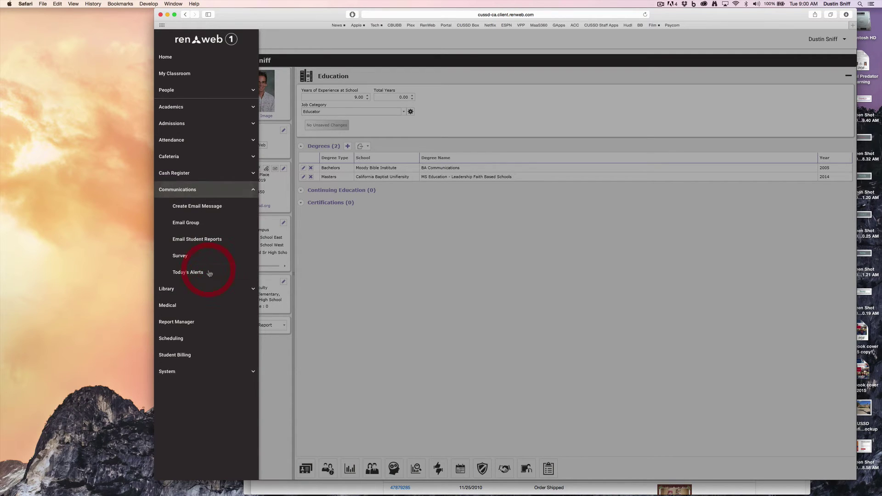
Step: Start a new email and narrow the recipient student list to grade 09
click(207, 208)
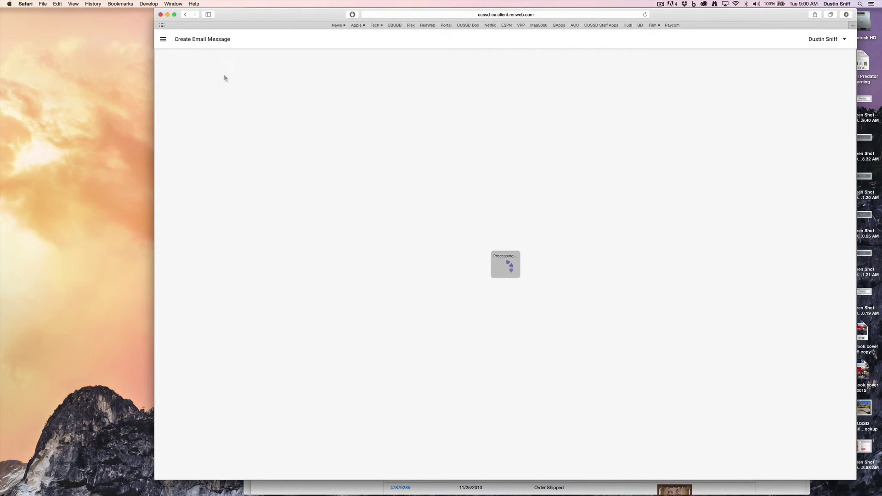
click(187, 120)
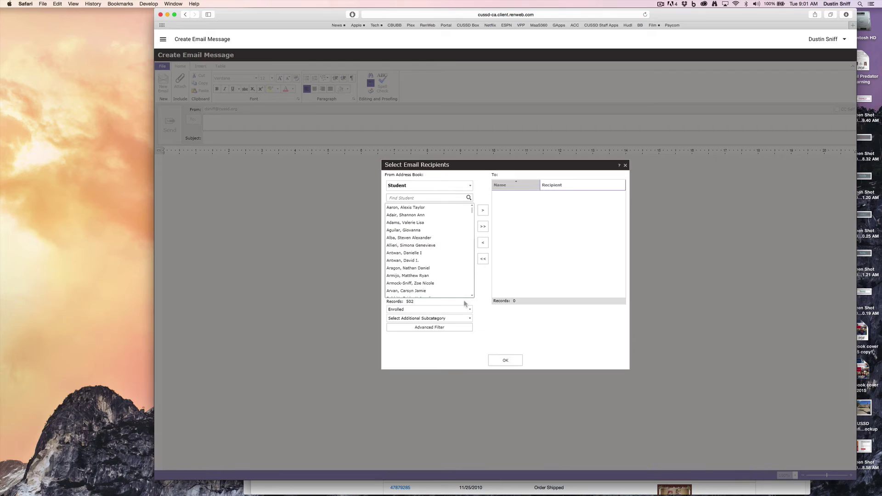
click(451, 318)
click(436, 350)
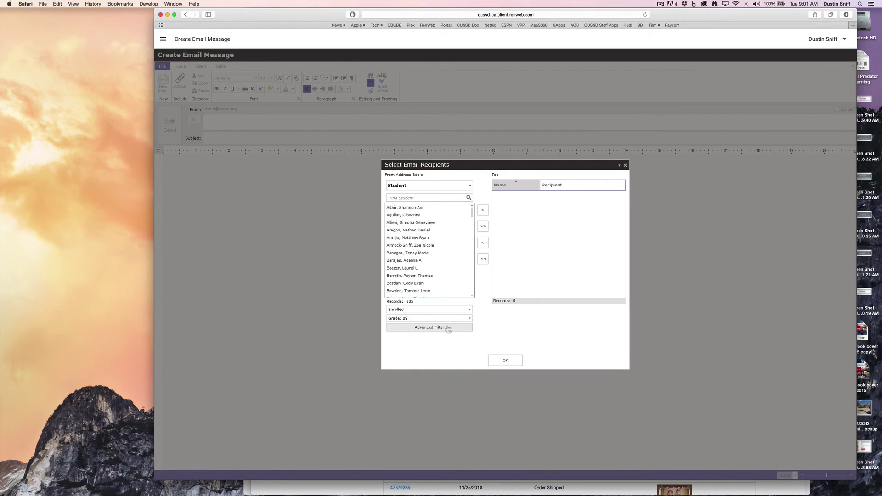
Step: Filter the students to class El-AdvFP - 764-11 with the advanced filter
click(448, 327)
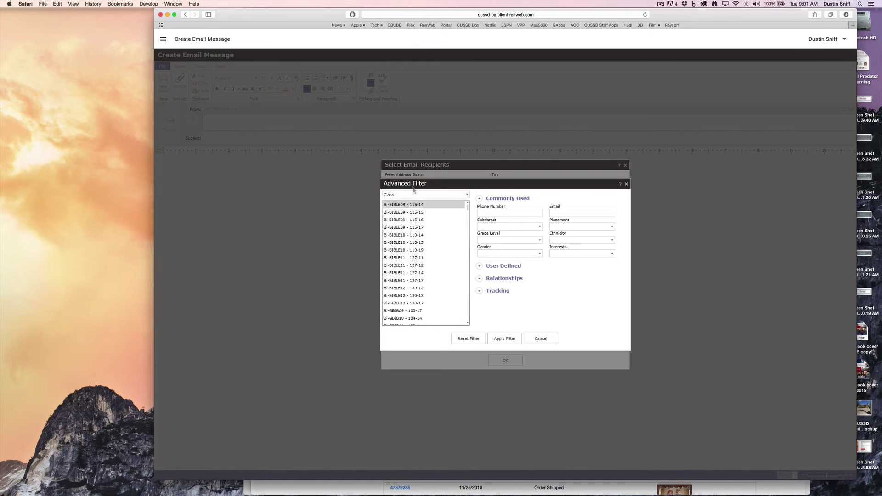
click(468, 211)
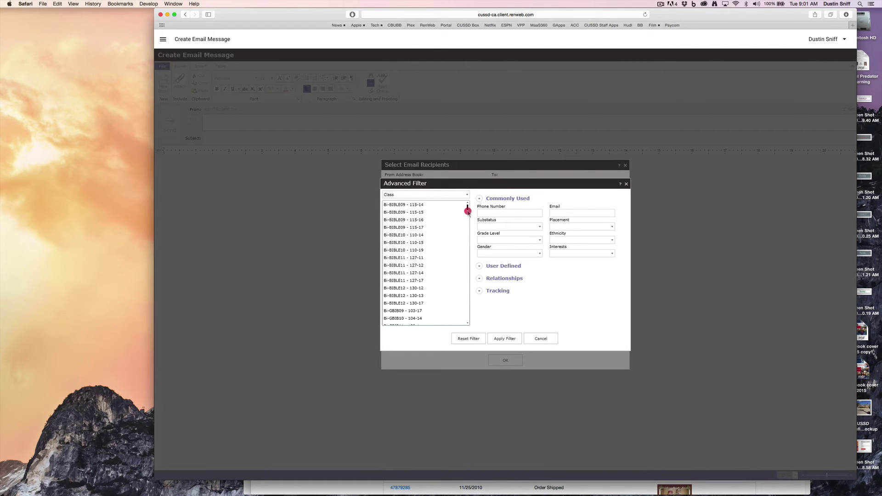
mouse_move(468, 210)
mouse_down()
mouse_move(468, 232)
mouse_move(472, 212)
mouse_up()
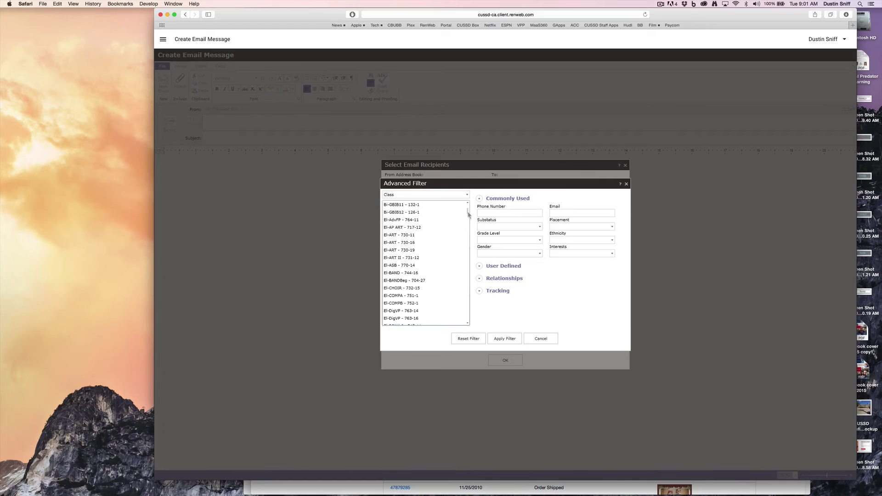
click(431, 220)
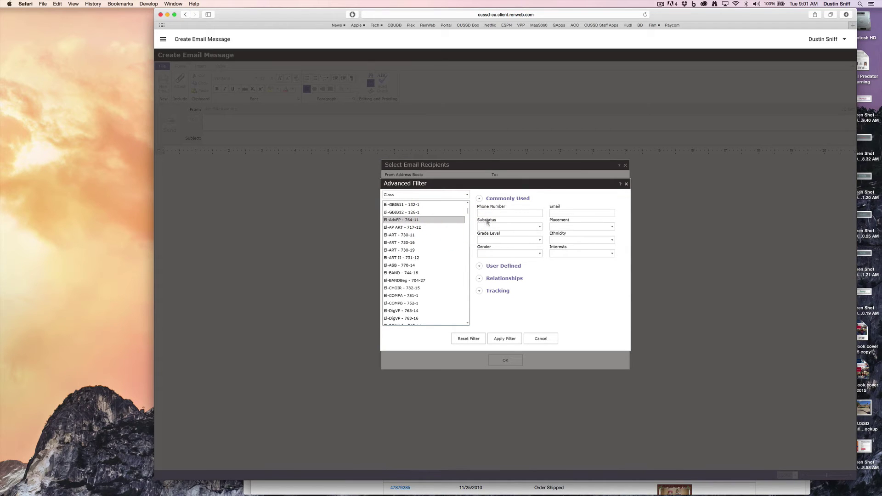
click(505, 338)
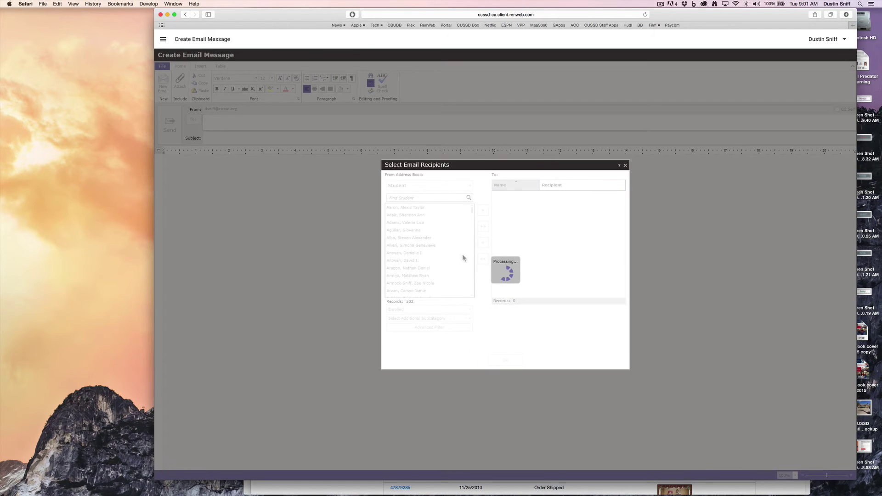
Step: Add all six students as recipients, sending to Student and CRSP contacts
click(483, 225)
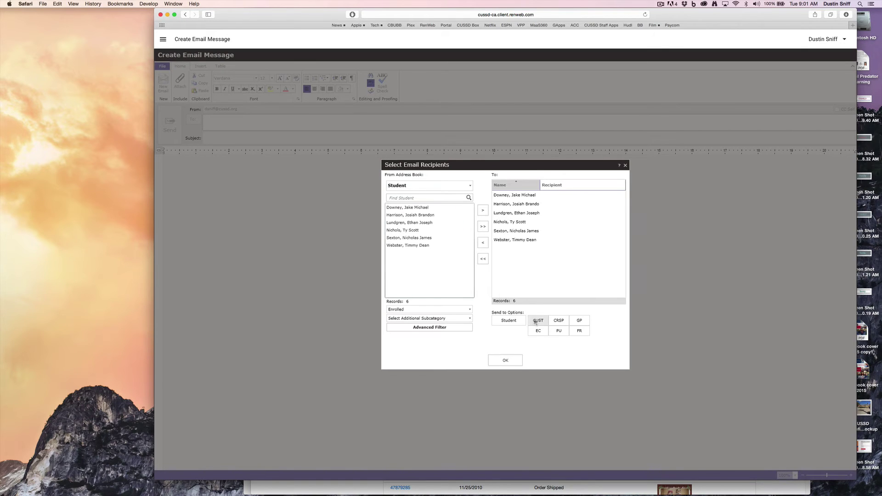
click(514, 321)
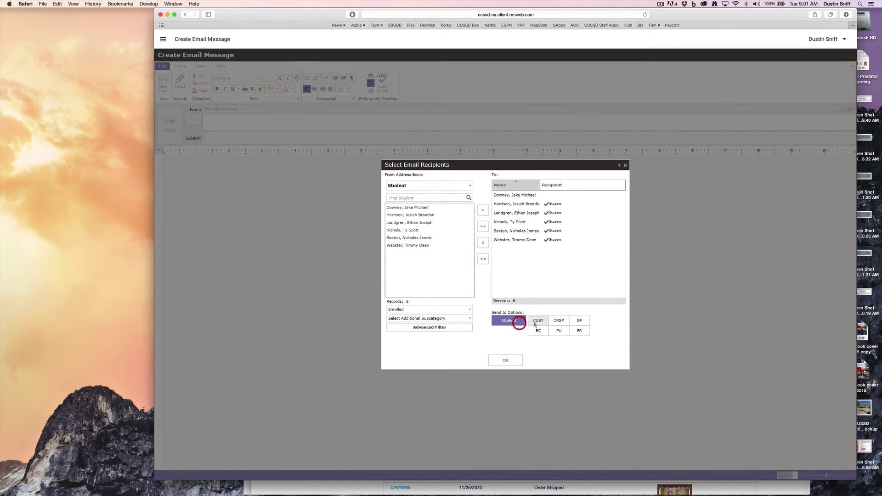
click(559, 321)
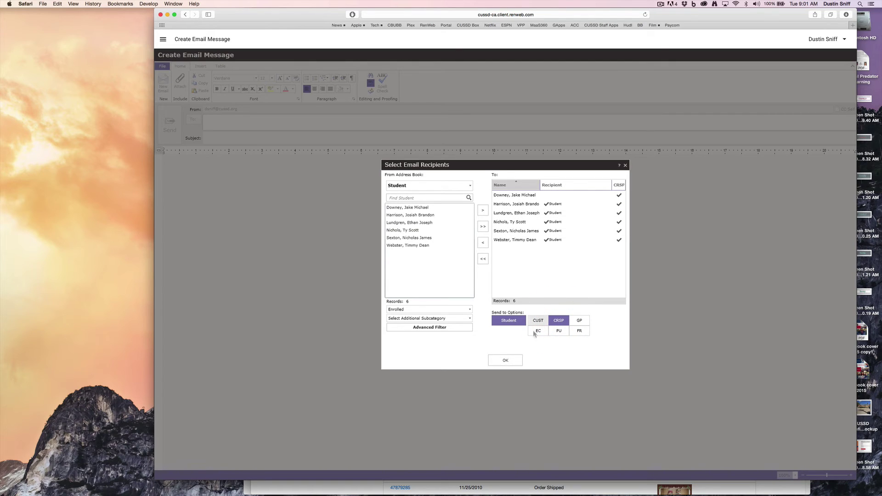
click(505, 361)
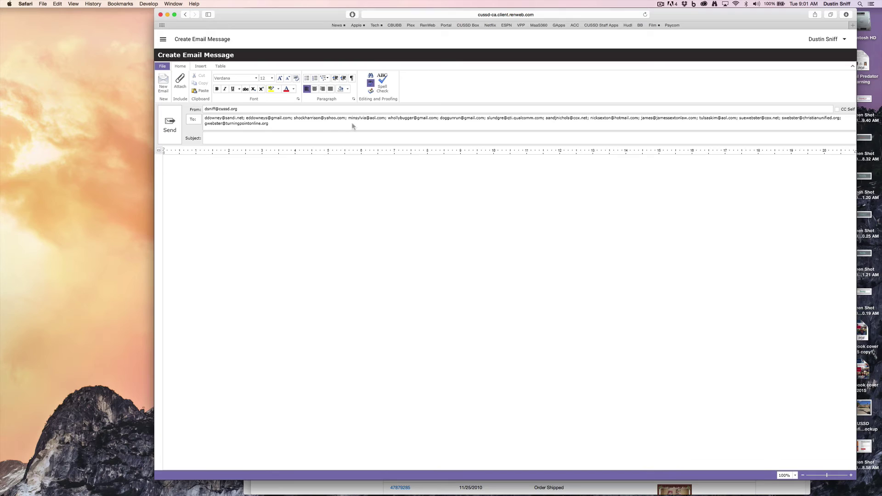
Step: Give the email the subject 'Test Email'
drag(352, 125, 198, 110)
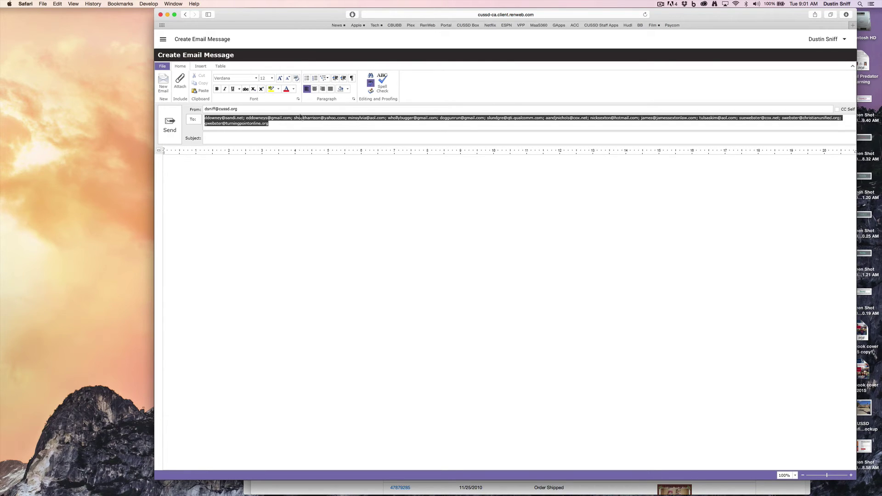
click(240, 137)
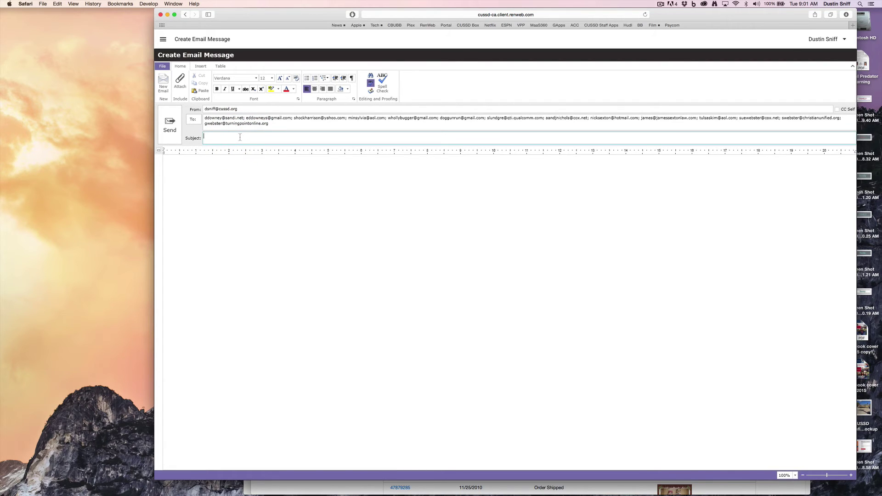
text(Test Email)
Step: Write the body 'Here is the email.' in Georgia at size 20
click(247, 159)
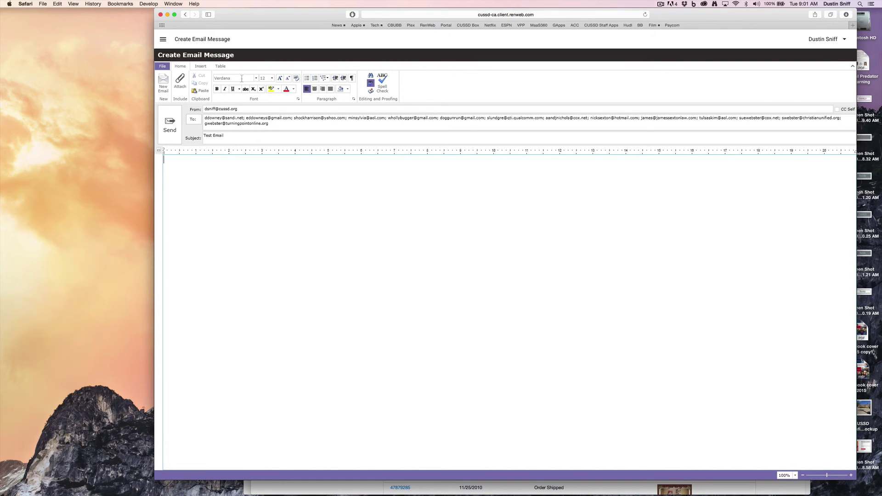
click(256, 78)
click(230, 118)
click(272, 78)
click(265, 144)
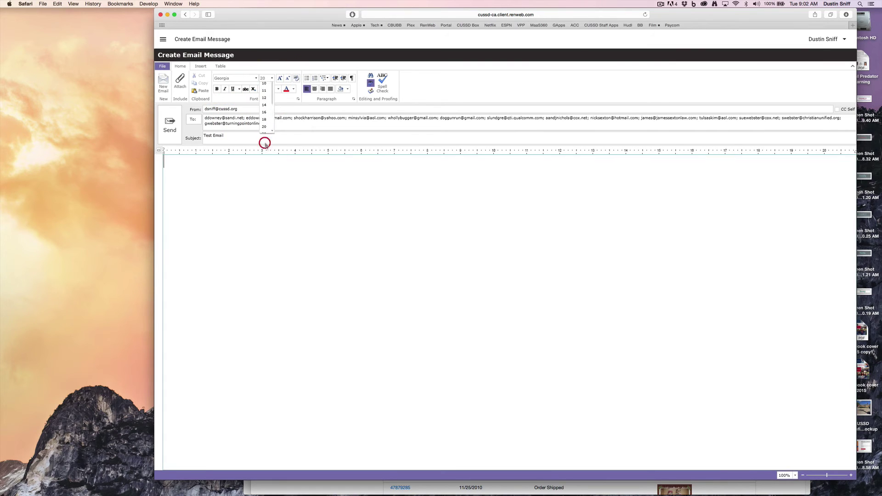
text(Here is teh)
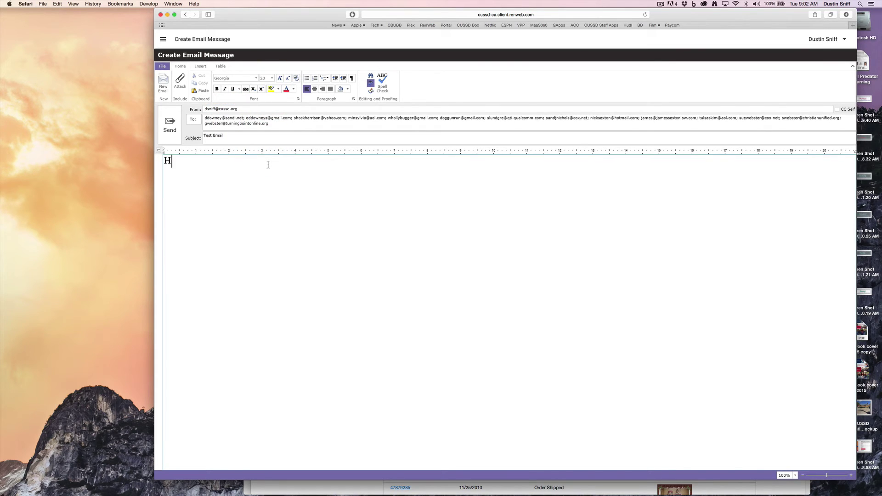
key(BackSpace)
key(BackSpace)
key(BackSpace)
text(he em)
text(i)
text(ail)
text(.)
Step: Tick CC Self, then review the recipient selection without changes
click(836, 109)
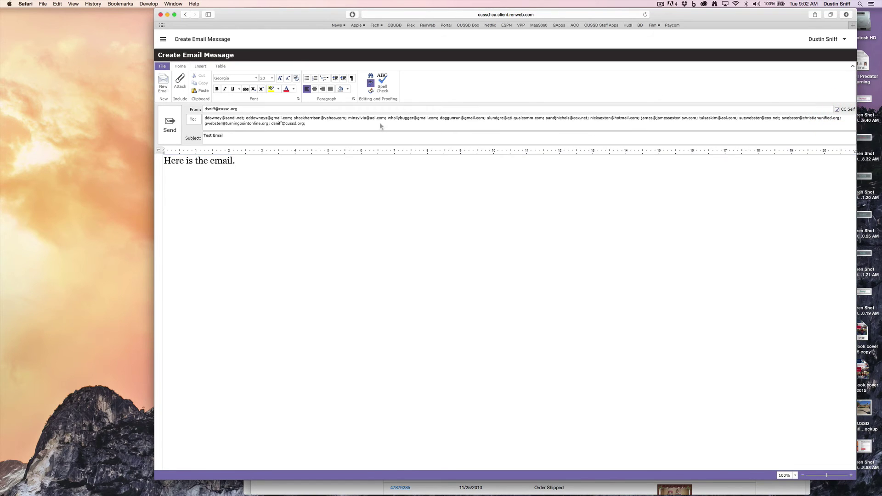
click(349, 126)
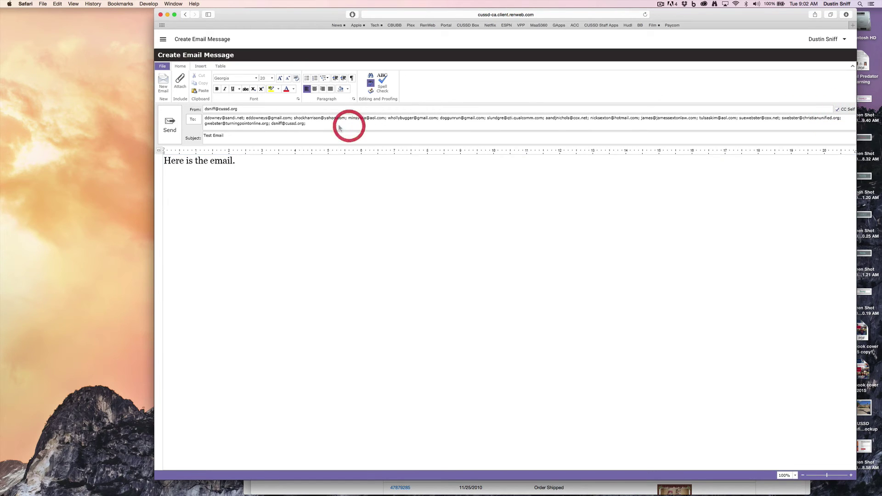
click(192, 120)
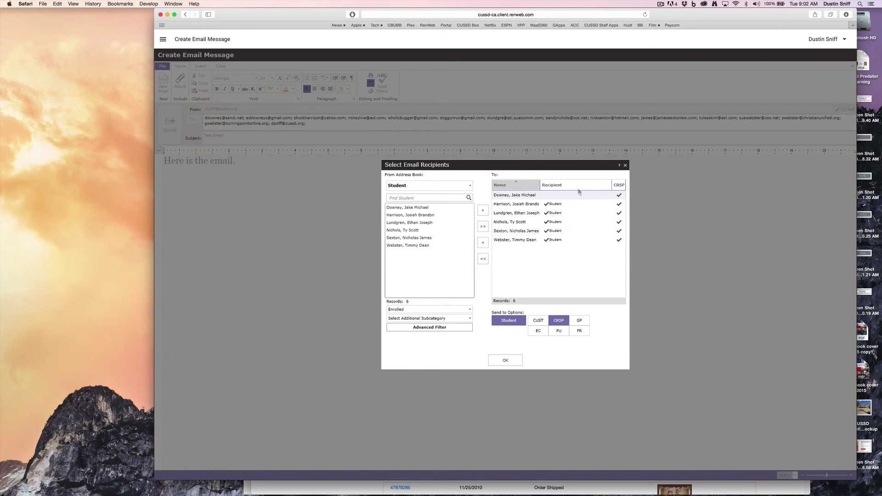
click(625, 165)
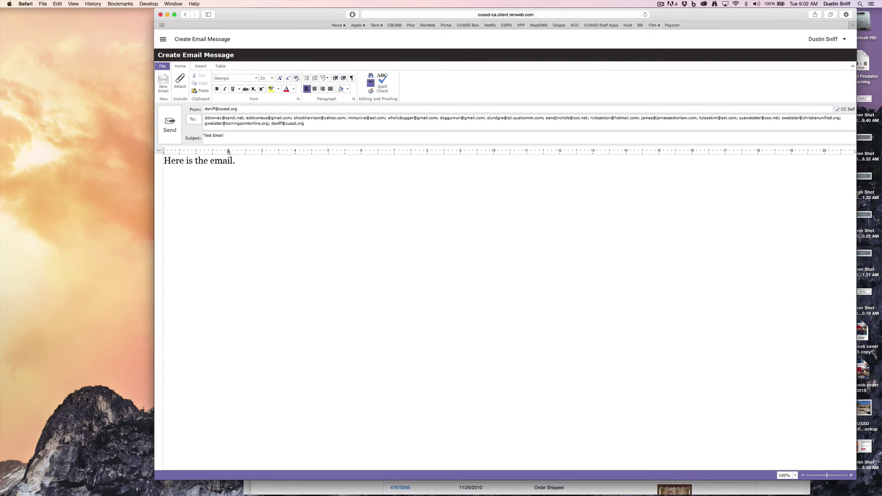
Step: Discard the unsent email and open Report Manager's Grade Book category listing Class Roster and Grade Book Hardcopy
click(163, 39)
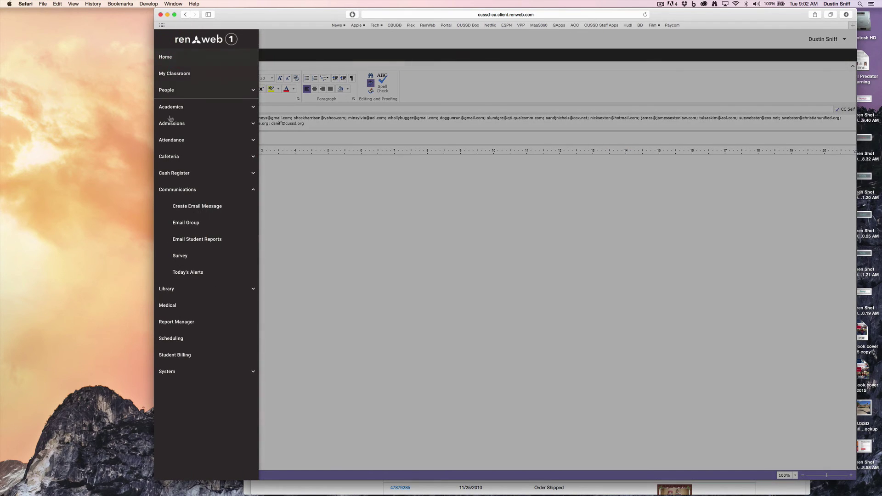
click(197, 324)
click(541, 279)
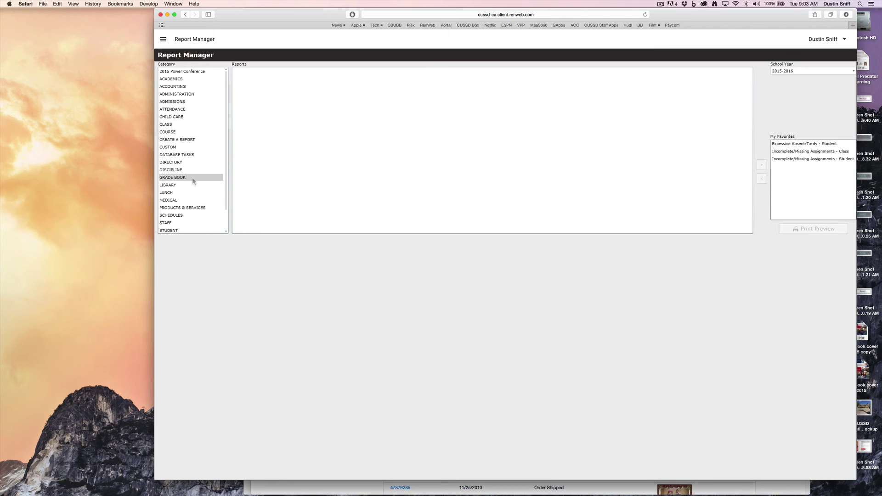
click(191, 177)
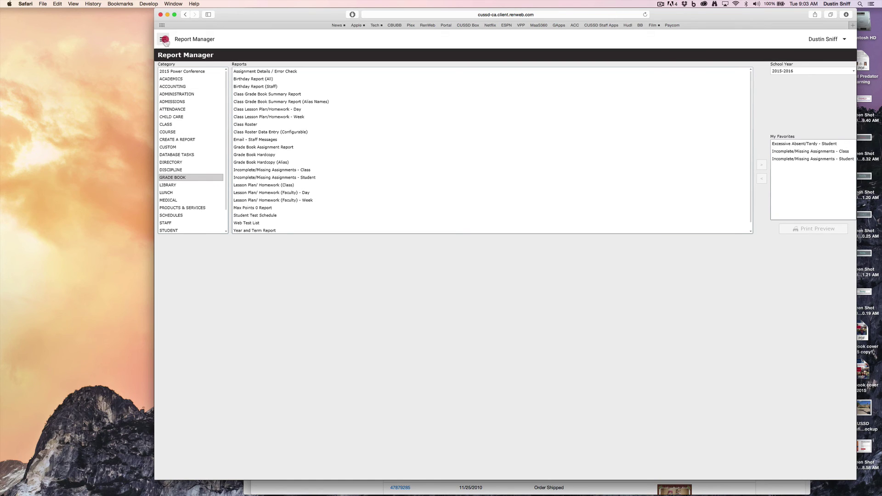
click(164, 40)
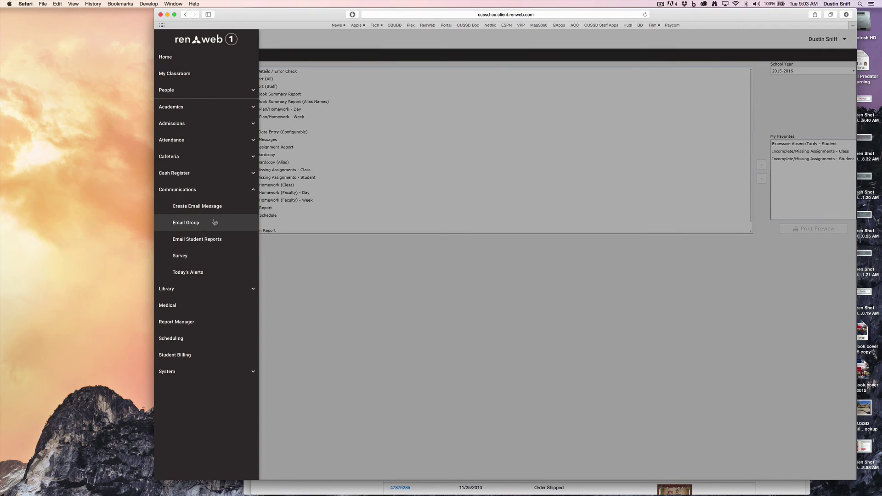
click(199, 312)
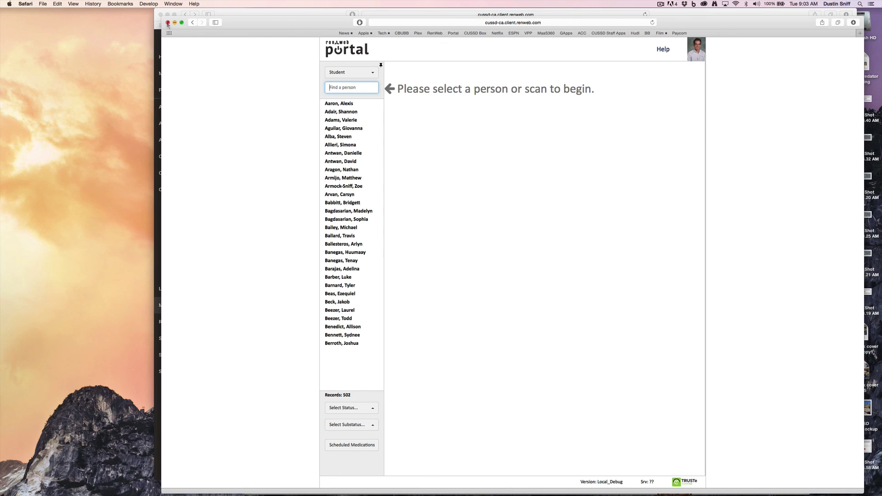
click(167, 23)
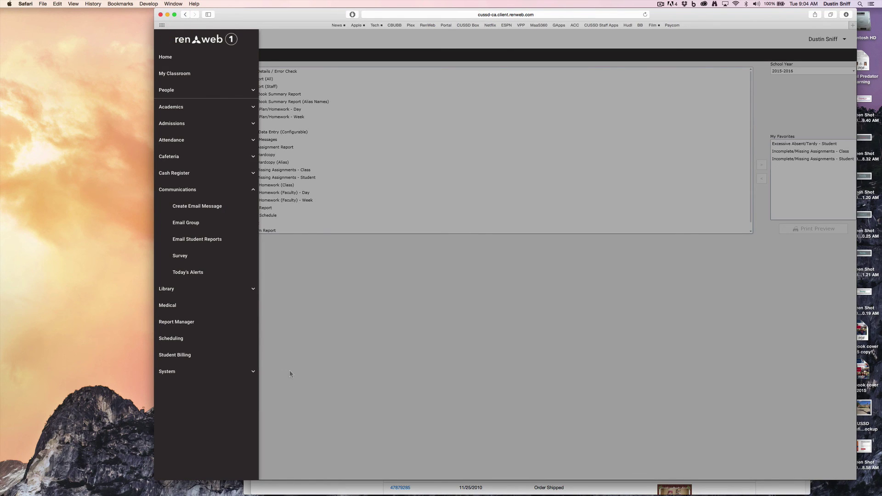
click(187, 371)
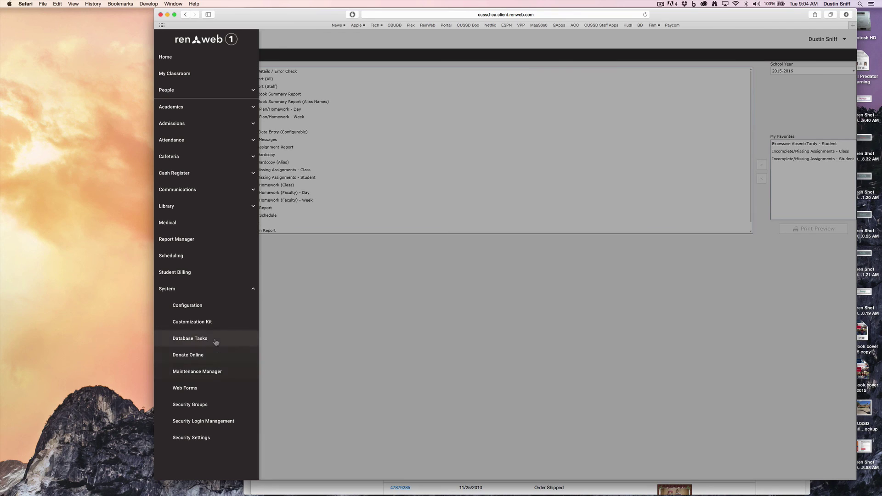
click(214, 288)
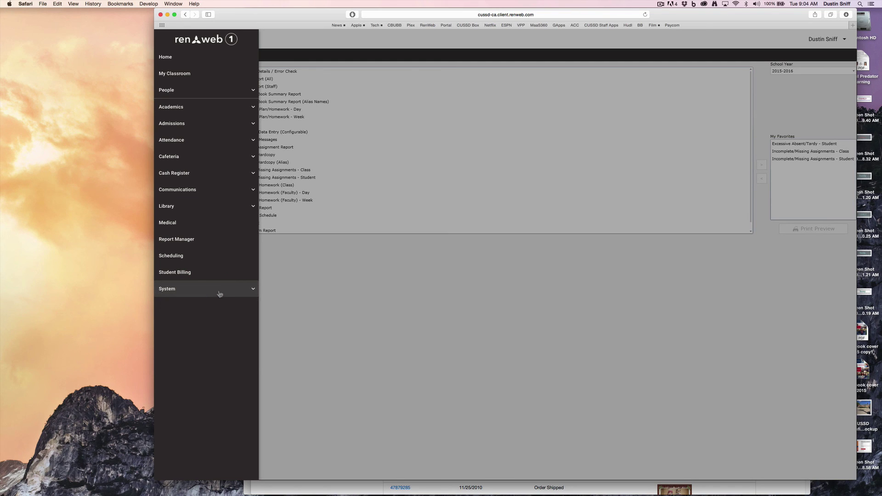